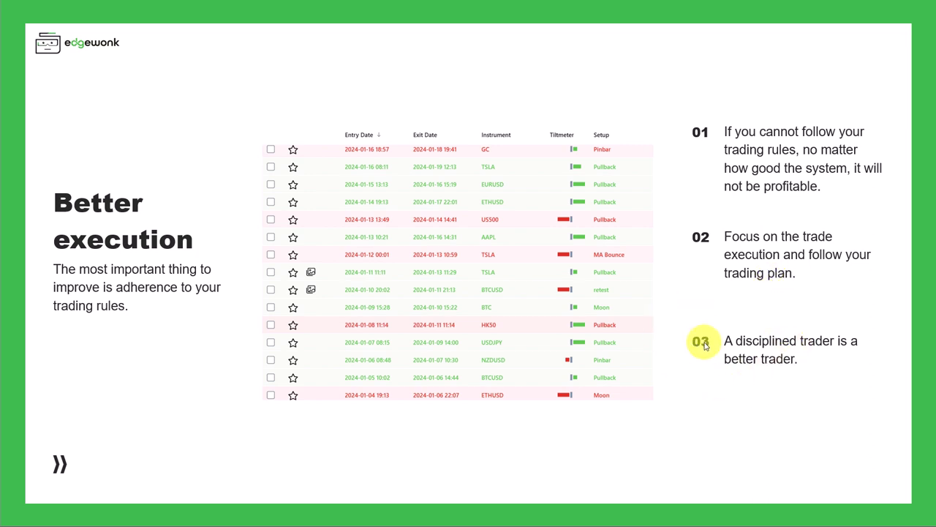
- Advance to The First Challenge slide about keeping the Tiltmeter green at all times
left_click(805, 371)
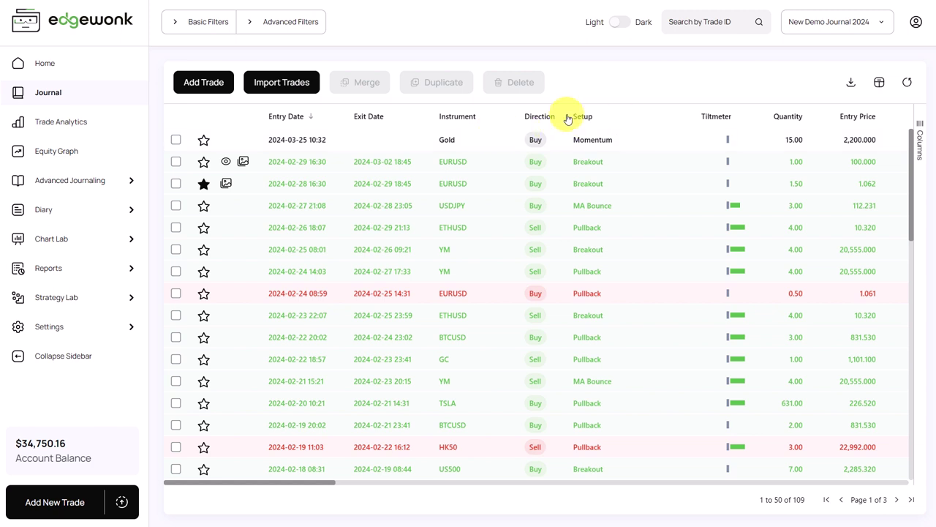
- Open the Gold trade's edit form on its Advanced Trade tab
left_click(365, 145)
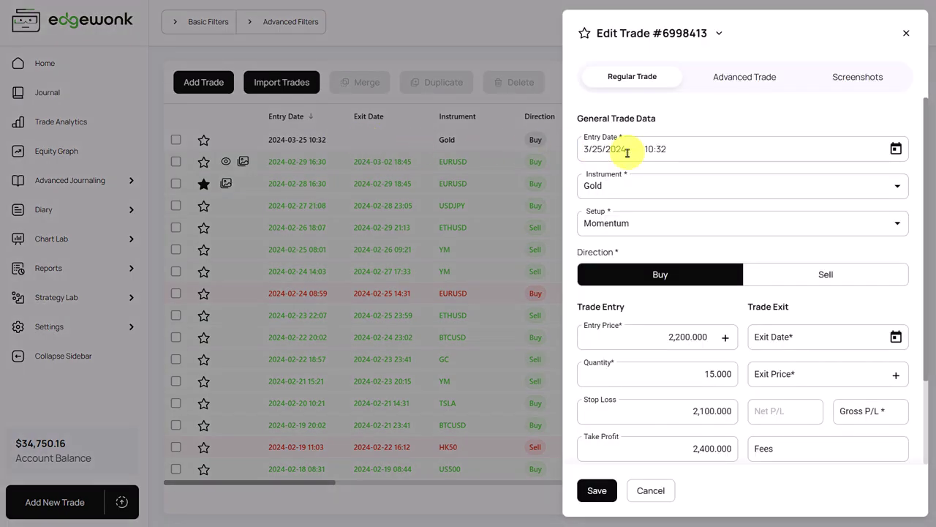
left_click(741, 87)
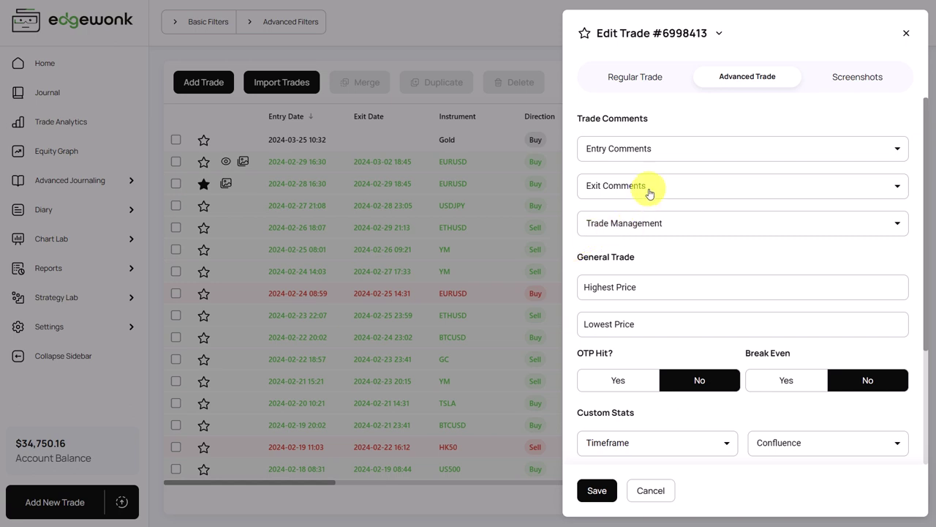
- Set the Gold trade's entry comment to 'Too early' and save the trade
left_click(792, 150)
scroll(673, 205, "down", 1)
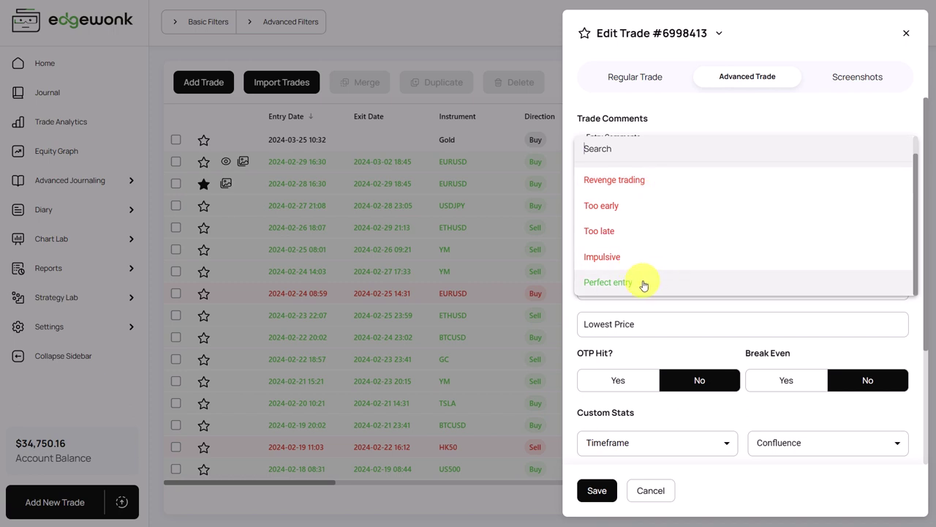
scroll(642, 261, "up", 1)
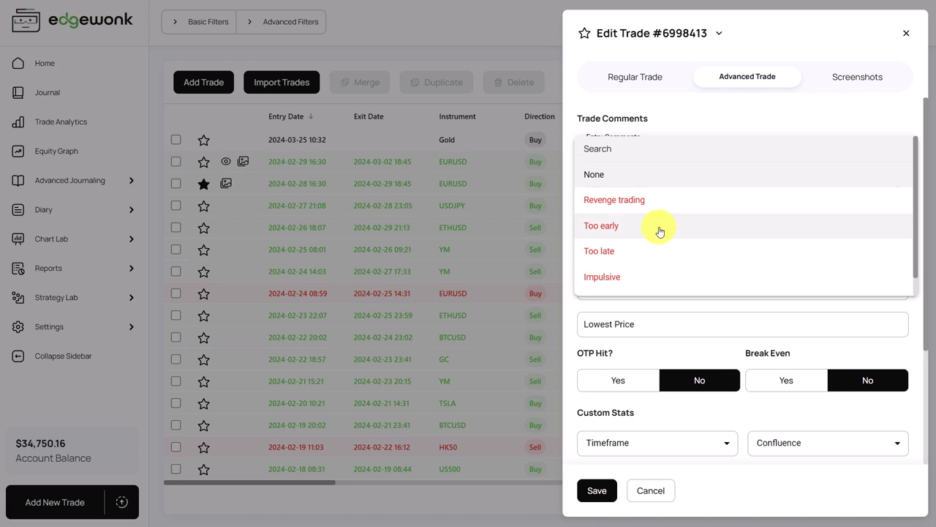
left_click(660, 231)
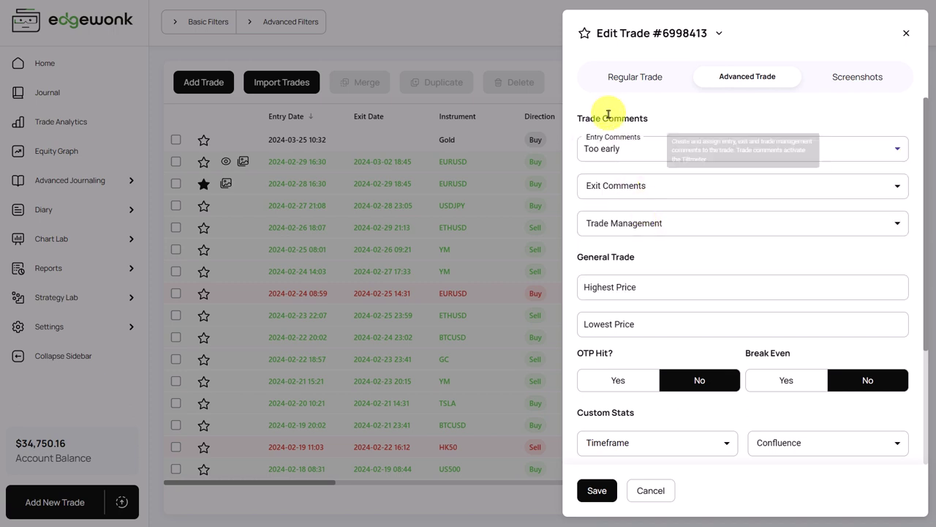
left_click(597, 490)
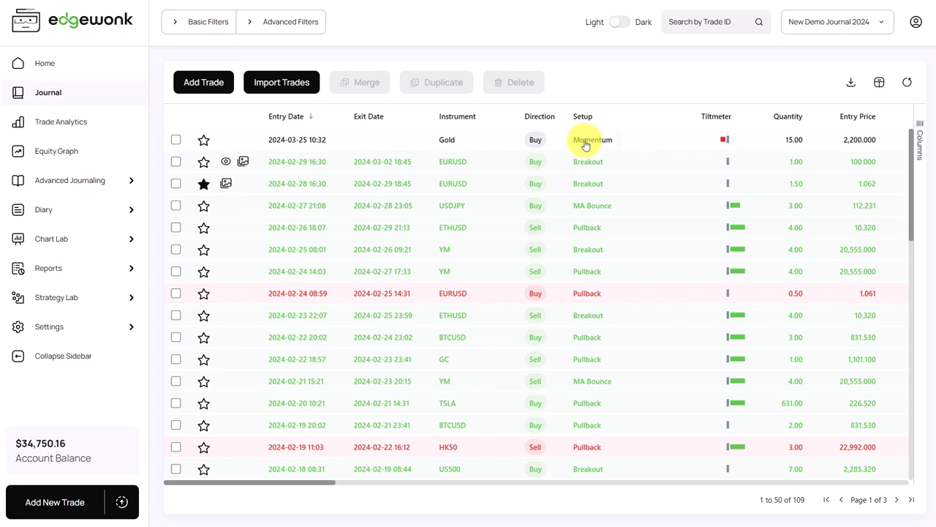
- Reopen the Gold trade's Advanced Trade tab and set Exit Comments and Trade Management to Mistake
left_click(388, 147)
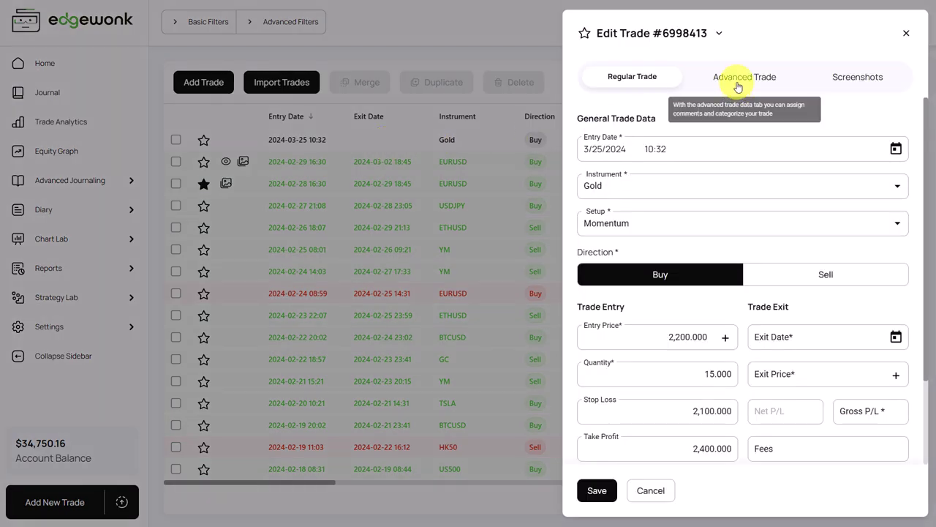
left_click(737, 85)
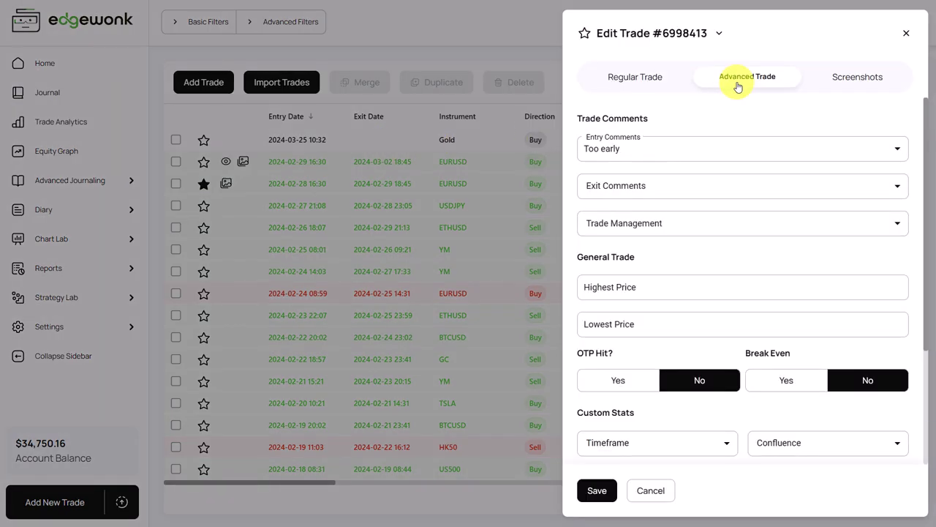
left_click(651, 188)
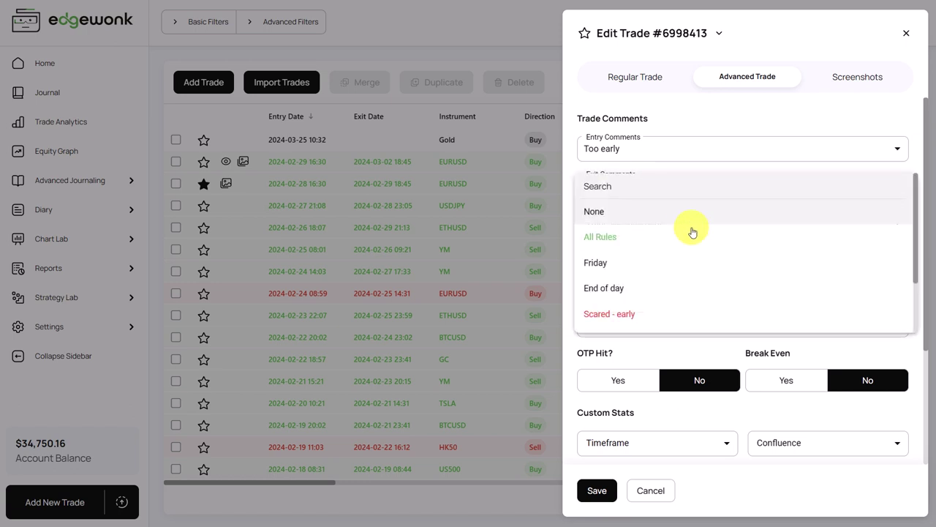
scroll(691, 266, "down", 2)
scroll(650, 223, "up", 1)
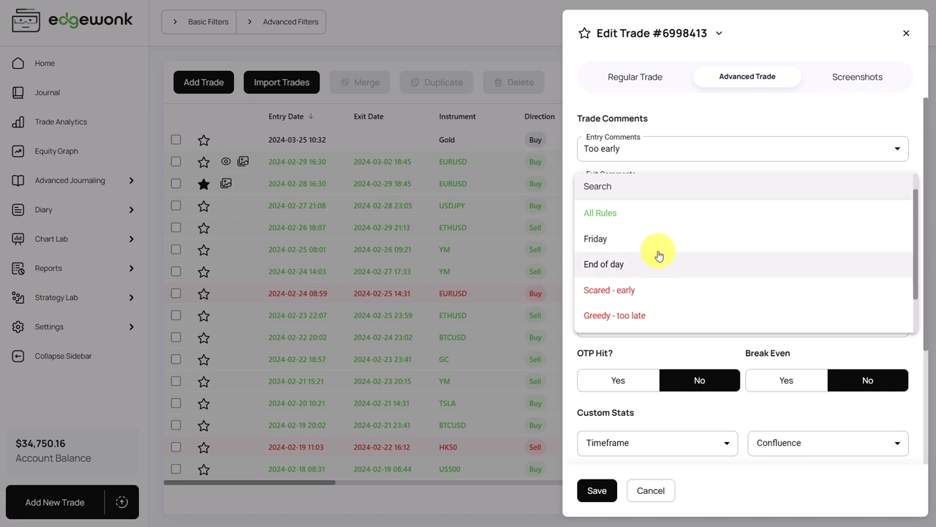
scroll(655, 268, "down", 2)
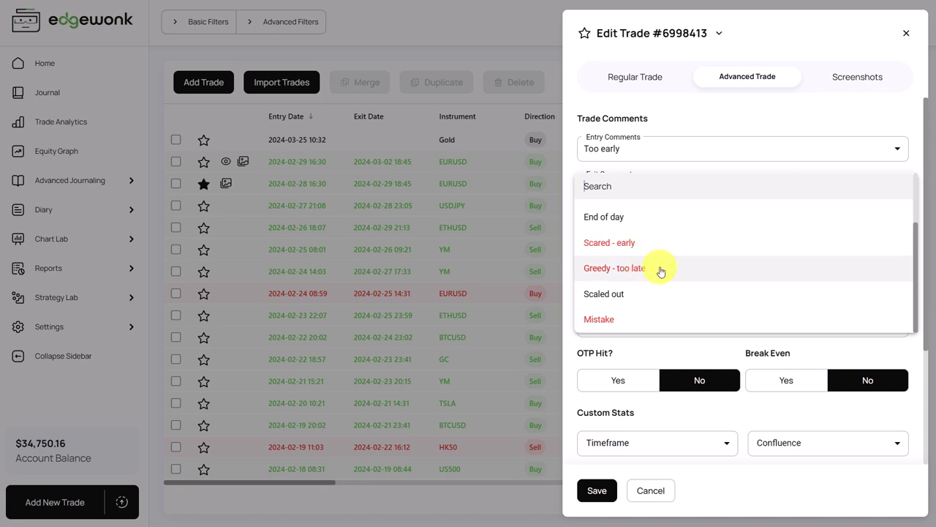
left_click(620, 323)
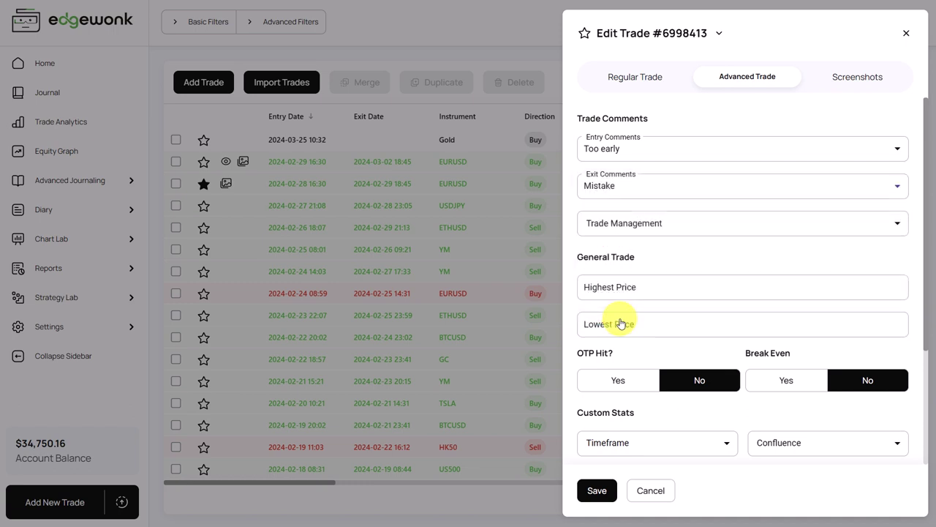
left_click(673, 228)
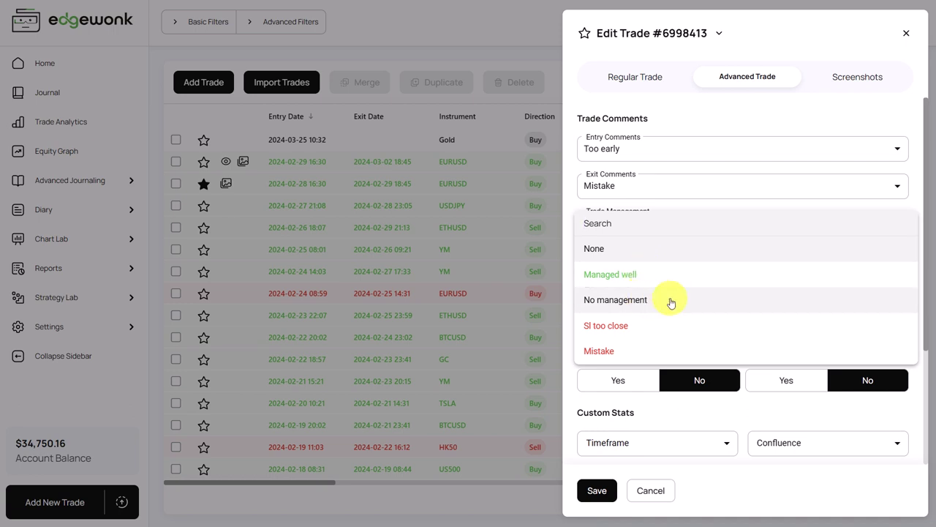
left_click(644, 353)
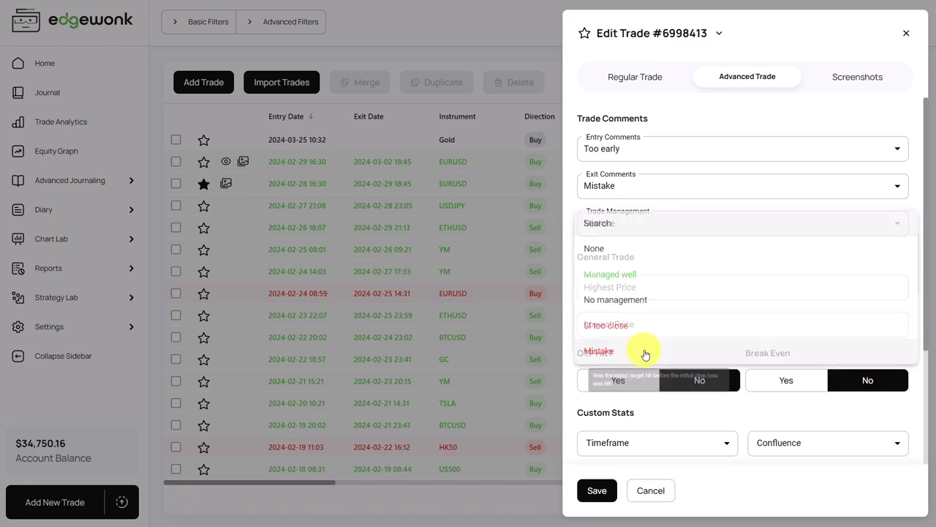
- Save the Gold trade and check its longer red Tiltmeter bar in the Journal
left_click(593, 494)
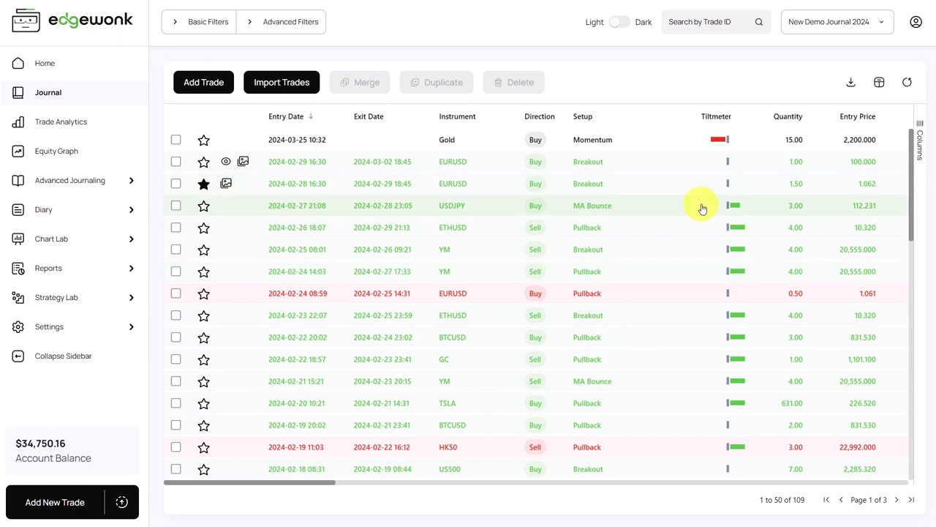
scroll(709, 267, "down", 5)
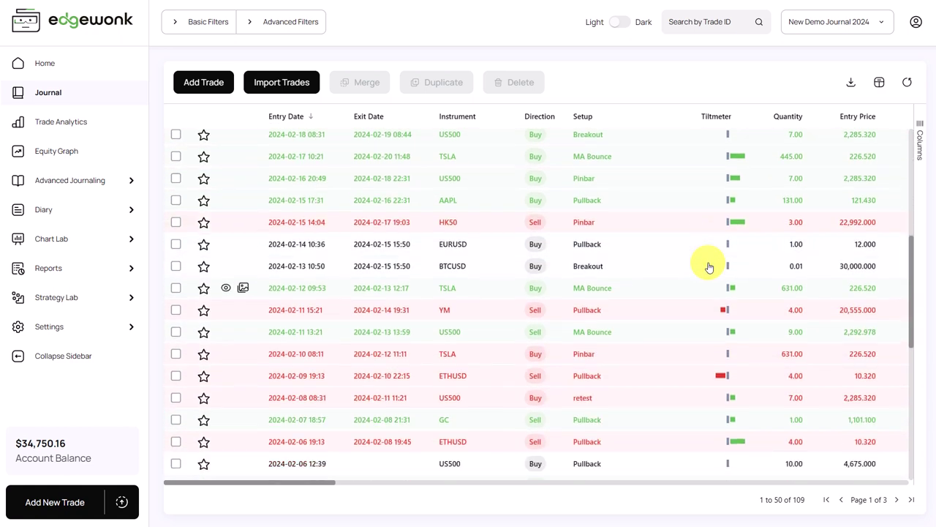
scroll(709, 267, "up", 2)
scroll(708, 267, "up", 3)
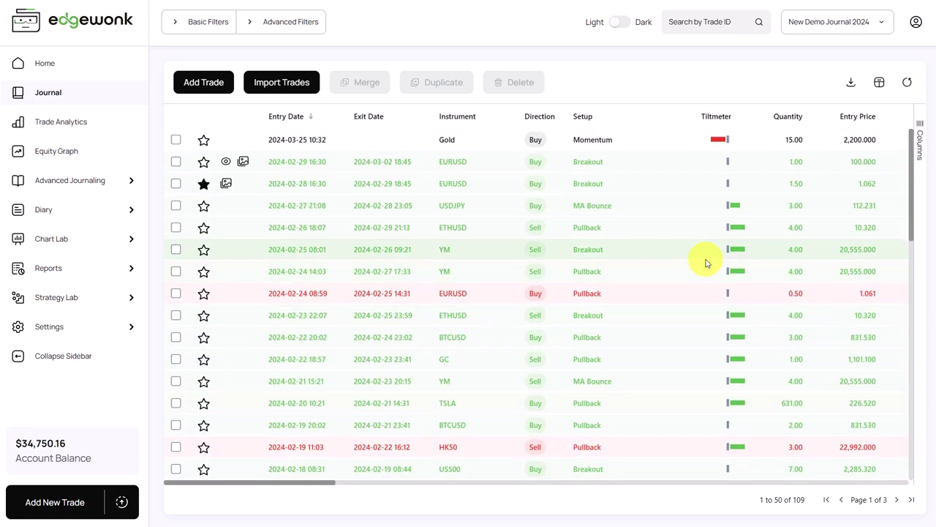
- Expand Settings in the sidebar to reach the Trade Comments settings page
left_click(112, 336)
scroll(98, 324, "down", 1)
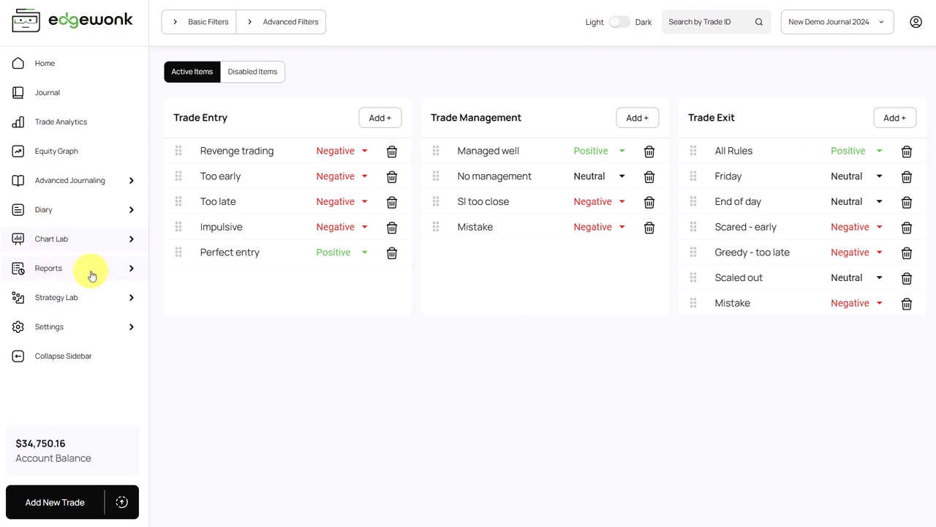
- Open the Chart Lab Trade Comments chart showing gain/loss per entry comment
left_click(97, 241)
scroll(93, 220, "down", 5)
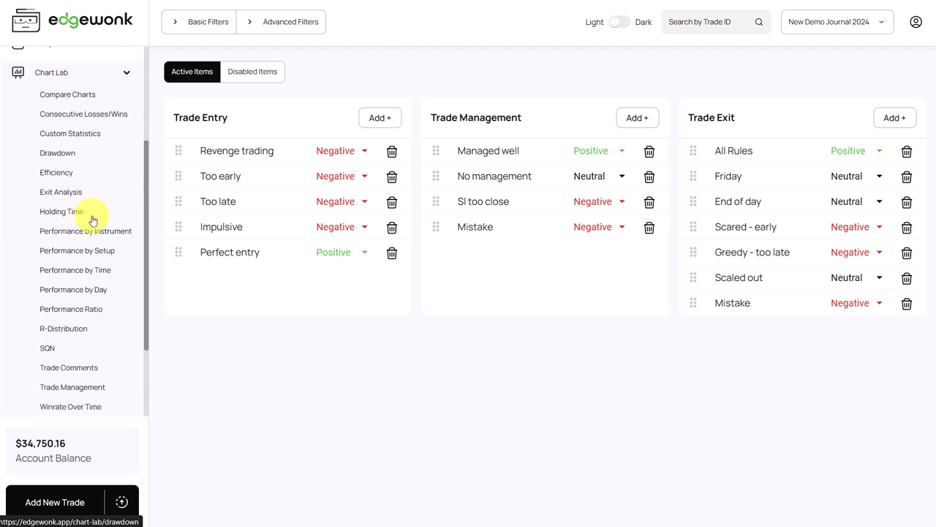
left_click(77, 312)
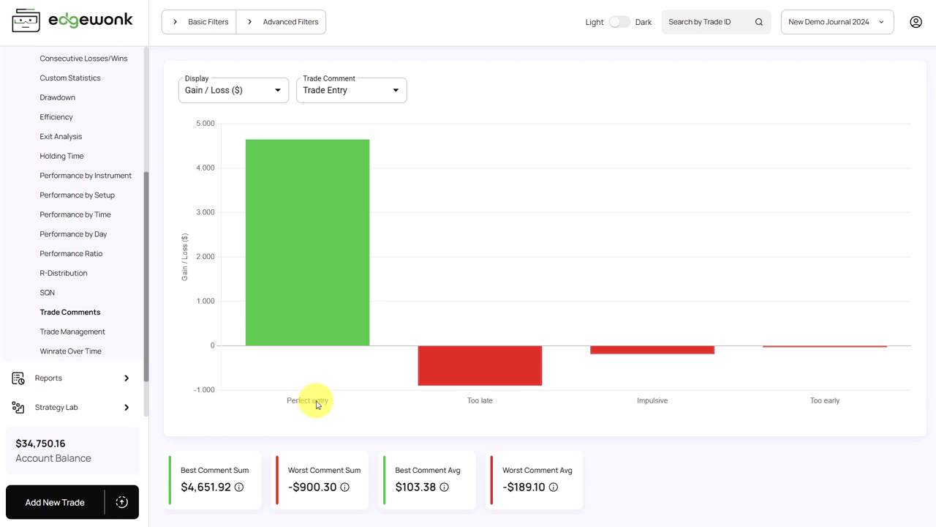
mouse_move(288, 184)
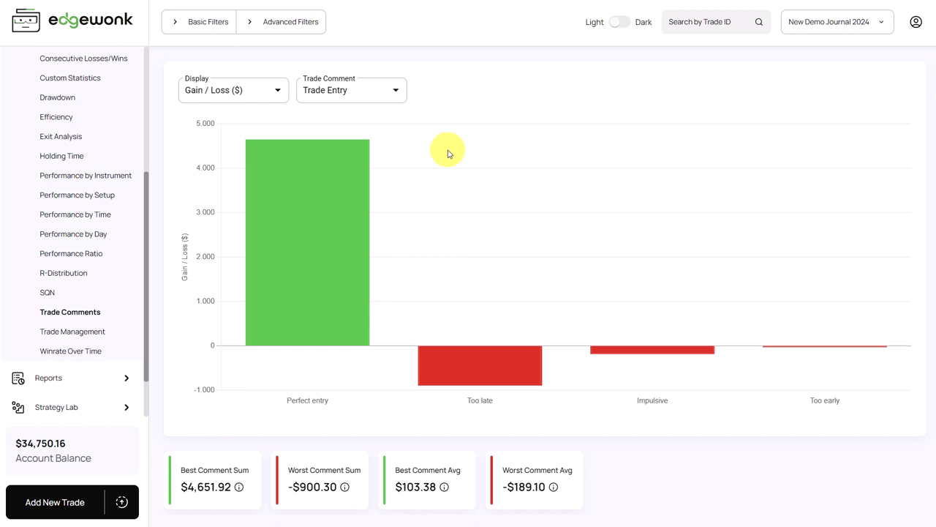
- Switch the Trade Comment chart to Trade Exit, then to Trade Management
left_click(370, 90)
left_click(350, 119)
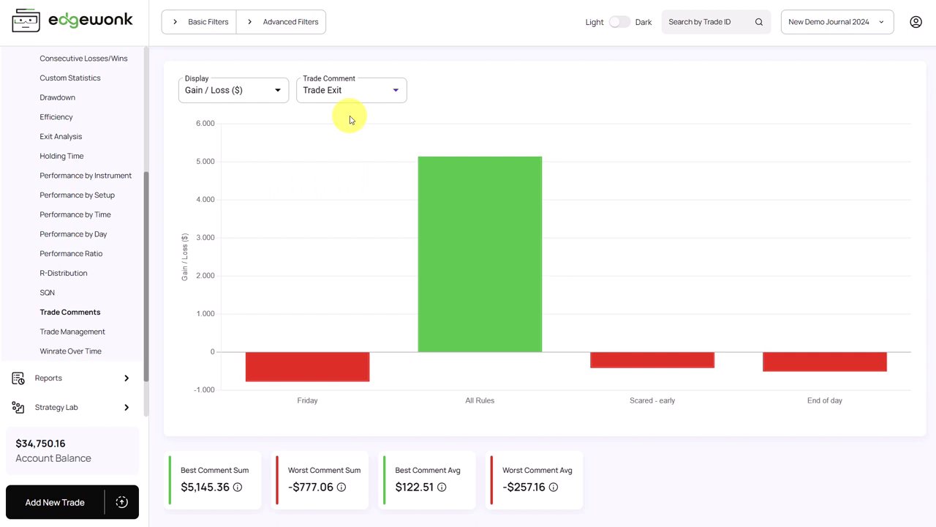
left_click(346, 91)
left_click(345, 118)
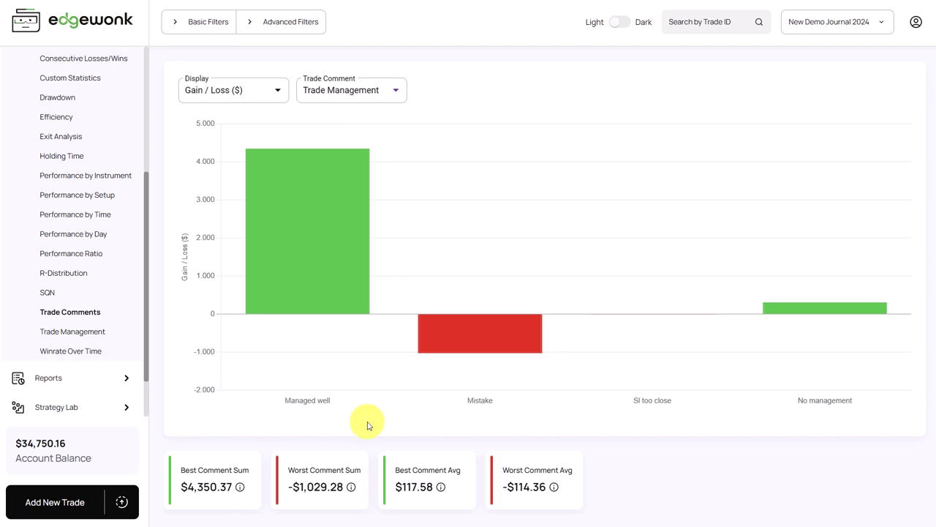
scroll(93, 329, "up", 1)
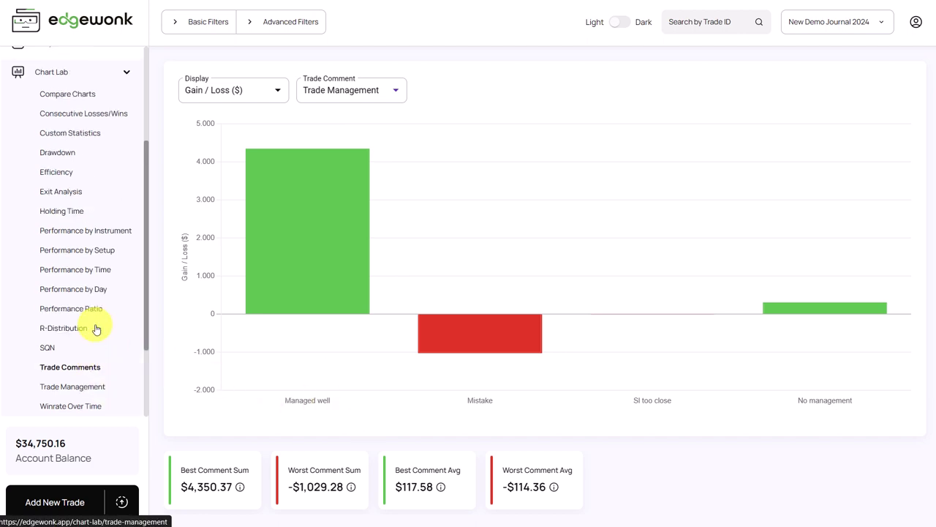
- Open the Chart Lab Efficiency chart and review the 67.39% efficiency across 103 trades
left_click(69, 176)
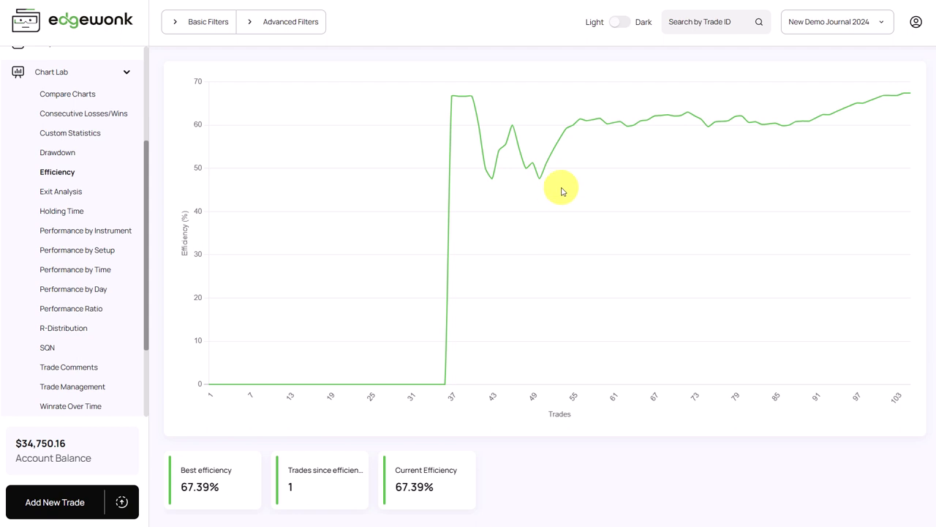
mouse_move(623, 130)
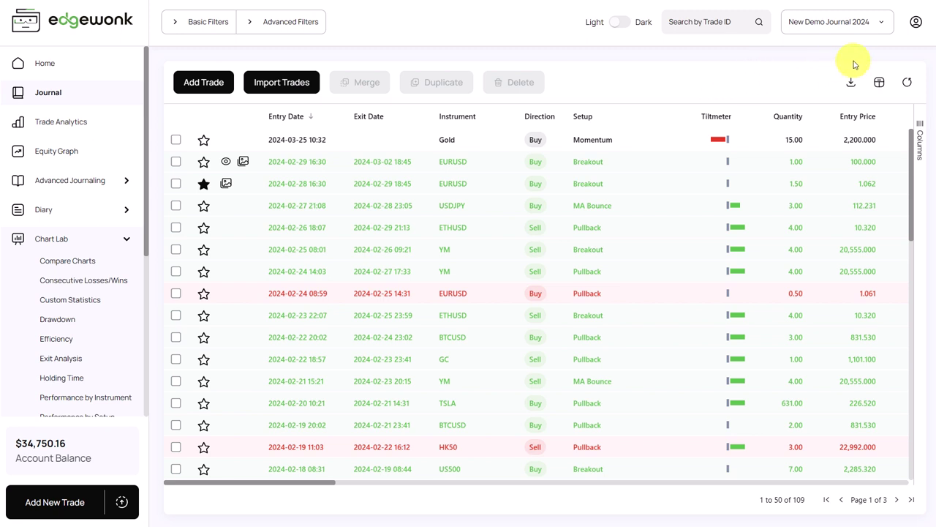
- Open the Milestones page from the profile menu to review journaling progress
left_click(914, 28)
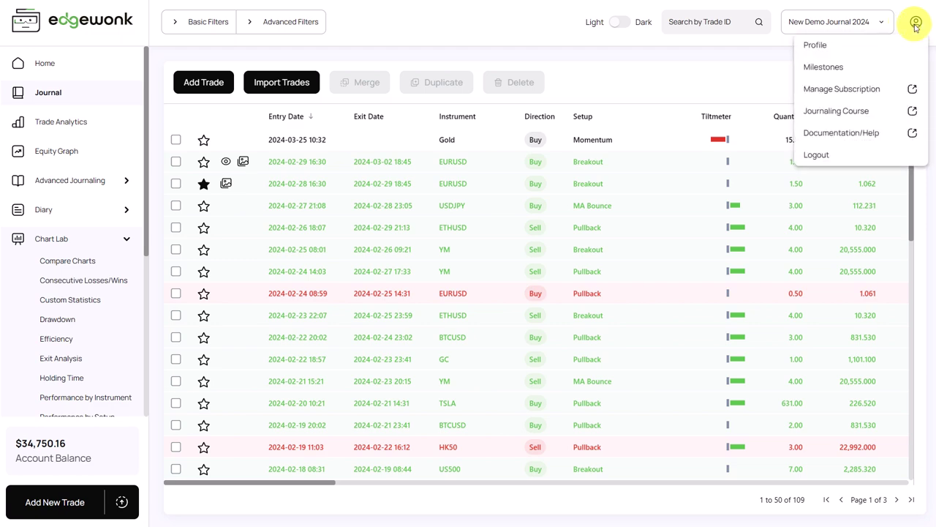
left_click(847, 68)
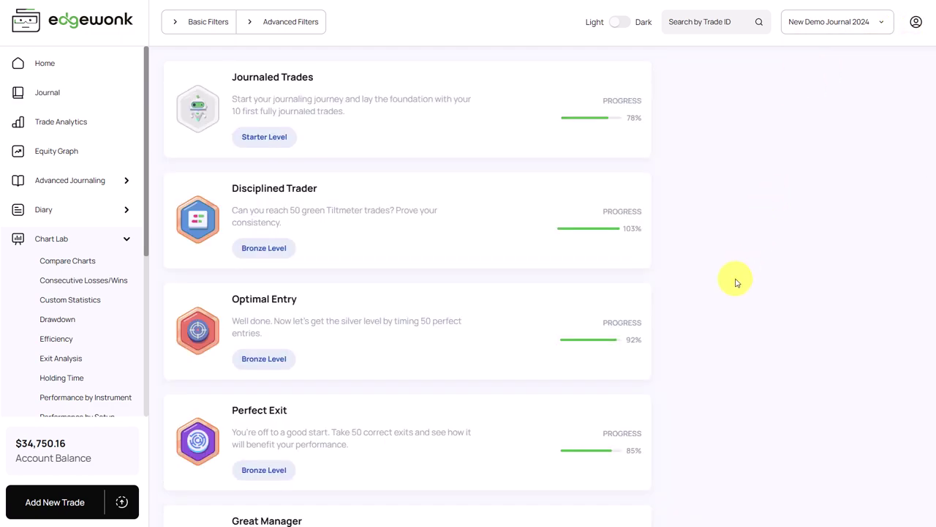